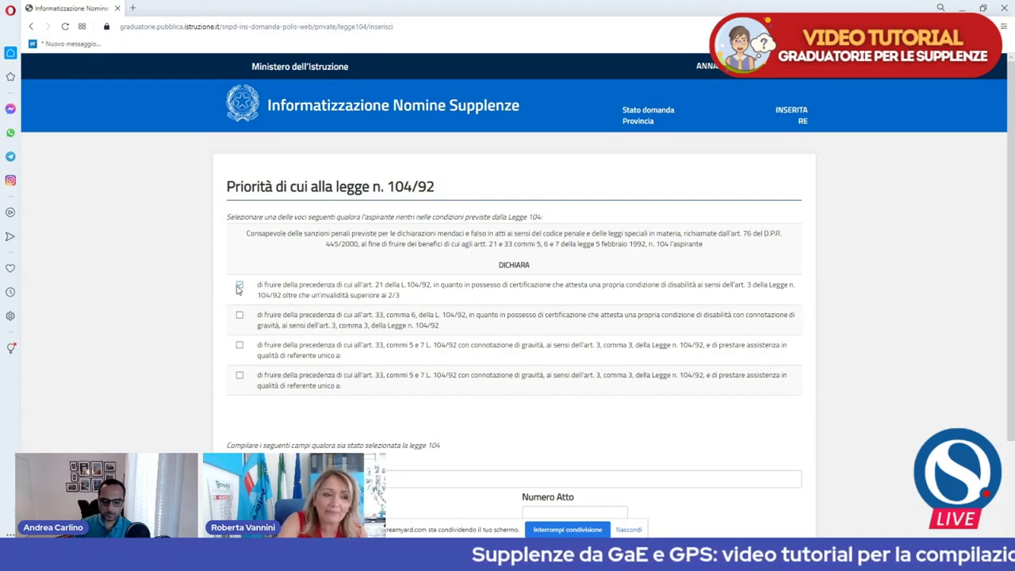
# - Select the Law 104/92 precedence under art. 21, and replace it with the art. 33, comma 6 declaration
pyautogui.click(240, 287)
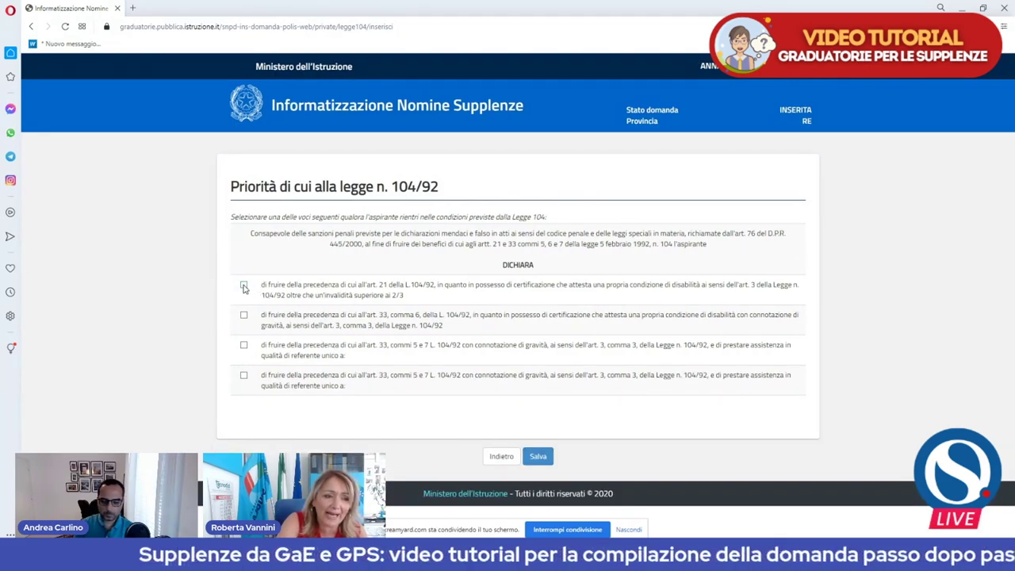
pyautogui.click(243, 286)
pyautogui.scroll(-2, 262, 298)
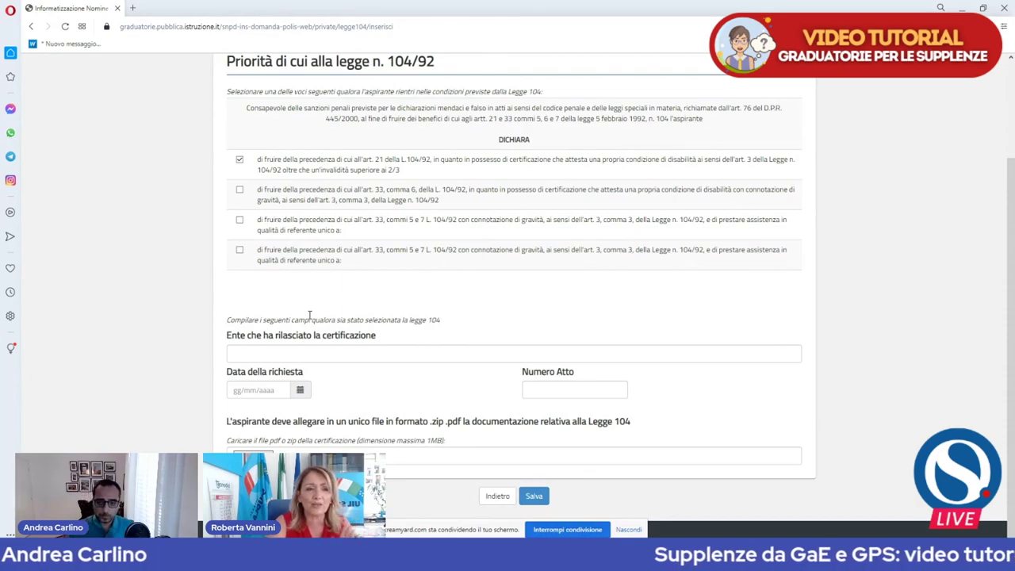
pyautogui.click(239, 191)
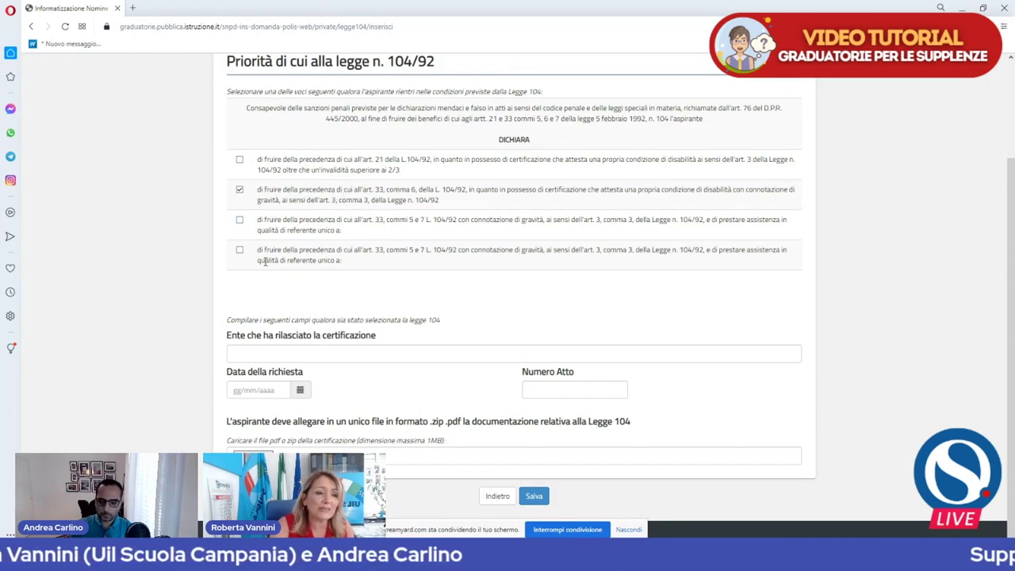
# - Select the first art. 33, commi 5 e 7 declaration with Figlio/a as the assisted person, and view the available municipalities and required fields
pyautogui.click(240, 220)
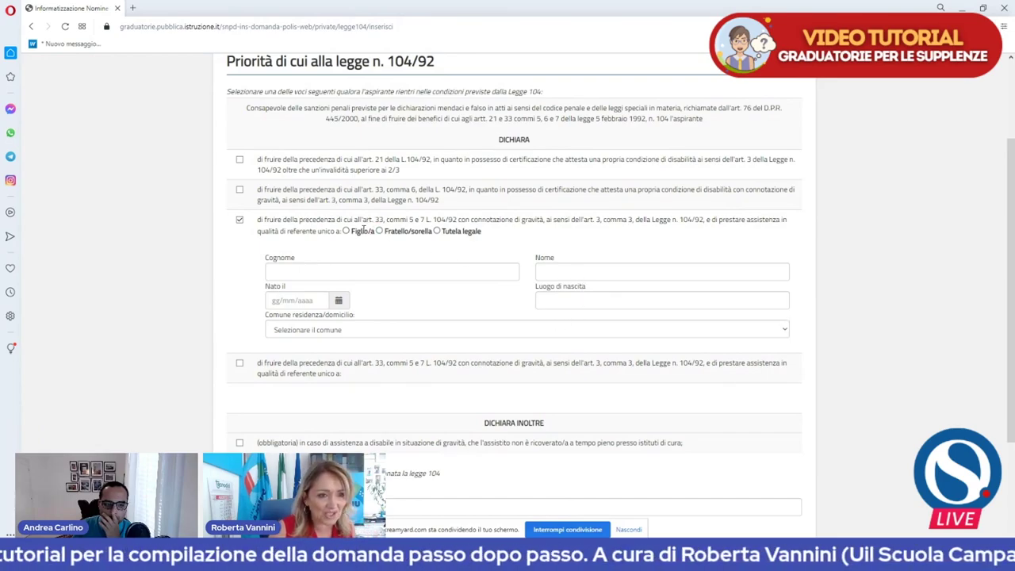
pyautogui.click(345, 230)
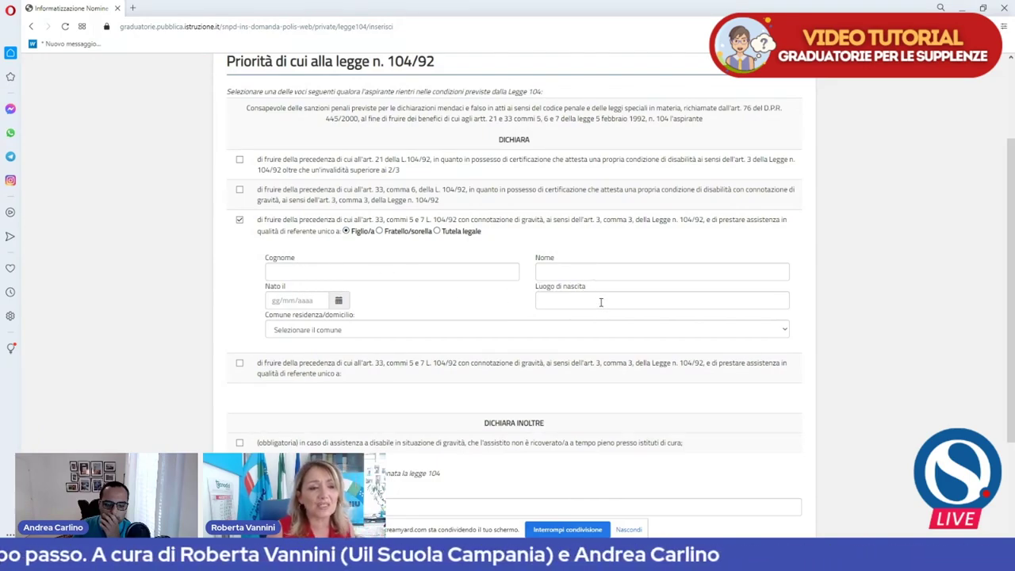
pyautogui.click(301, 334)
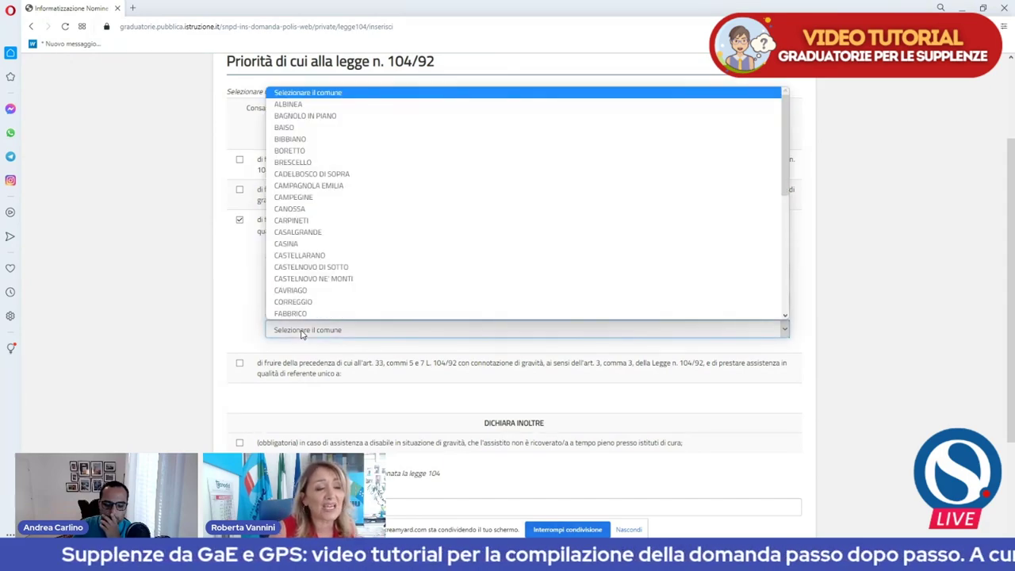
pyautogui.click(302, 334)
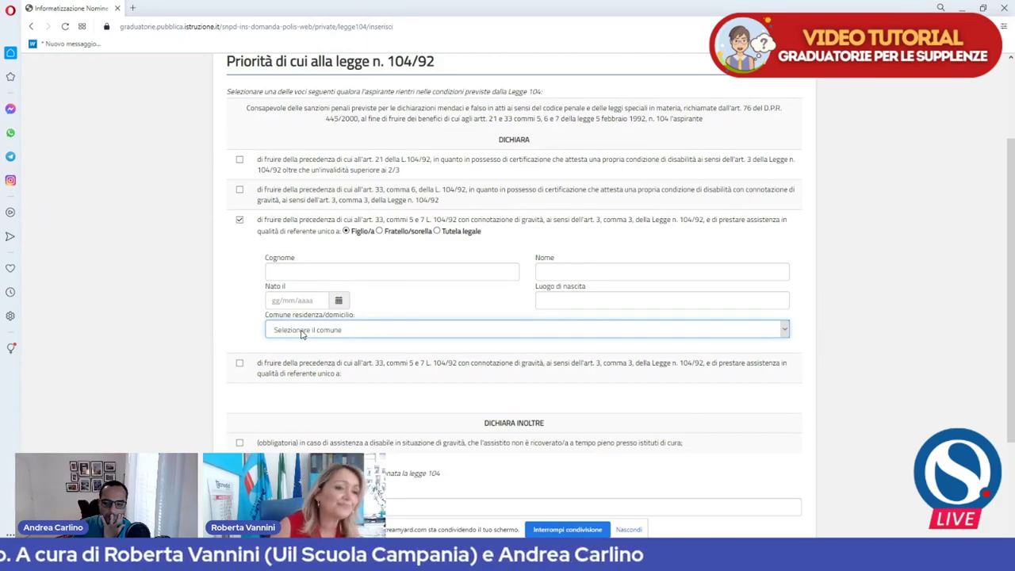
pyautogui.scroll(-1, 301, 334)
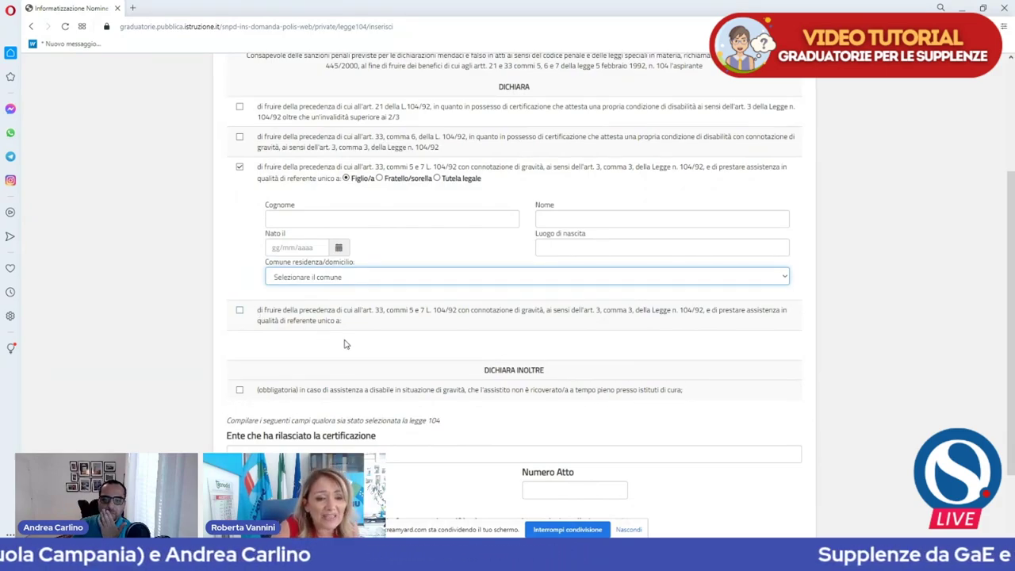
pyautogui.scroll(-1, 345, 345)
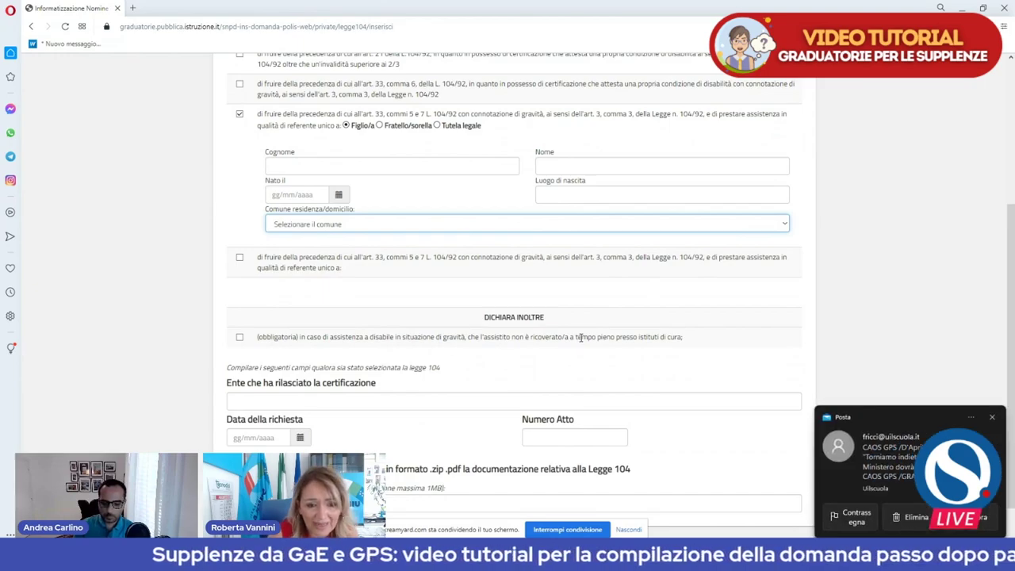
pyautogui.scroll(-1, 581, 337)
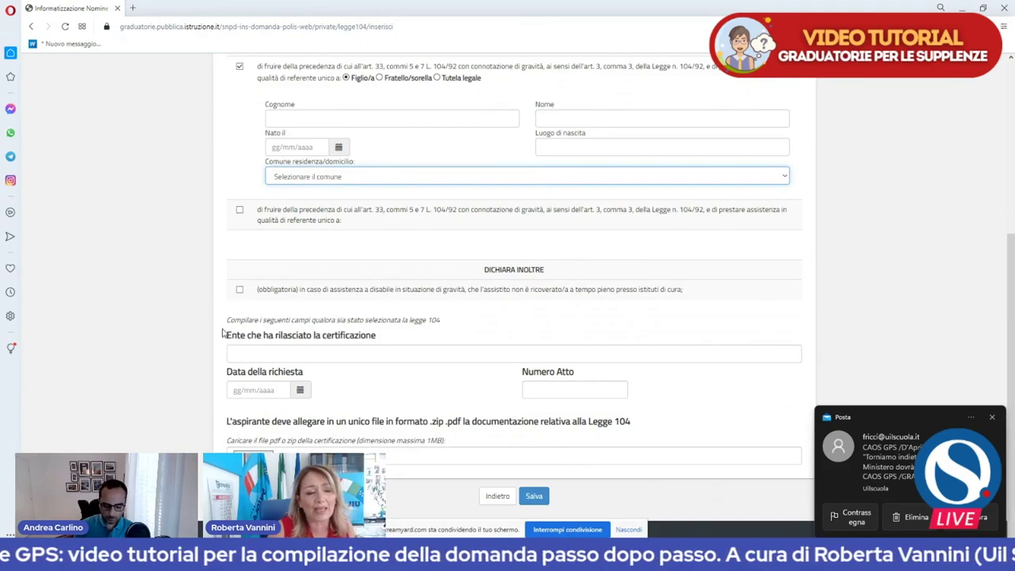
# - Switch to the art. 33, commi 5 e 7 declaration for Coniuge or Genitore, review its requirements, and leave the section without saving
pyautogui.click(239, 211)
pyautogui.scroll(1, 428, 270)
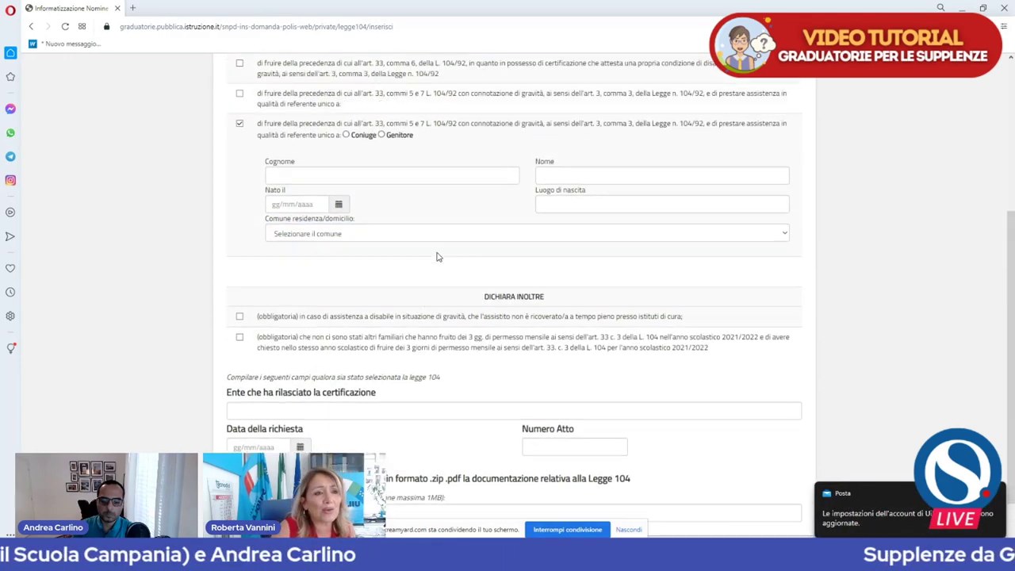
pyautogui.scroll(1, 402, 203)
pyautogui.scroll(1, 404, 203)
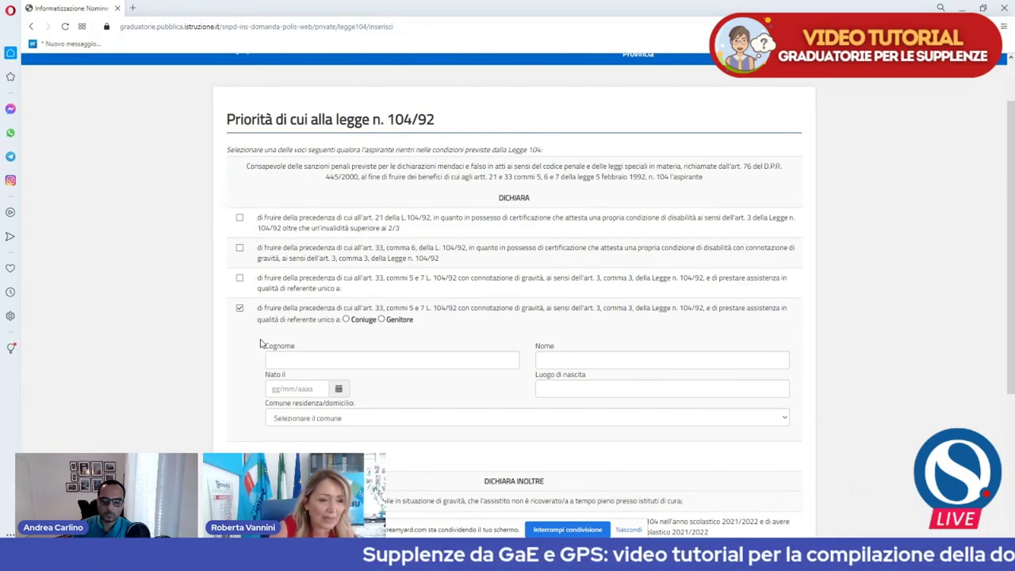
pyautogui.scroll(-1, 286, 365)
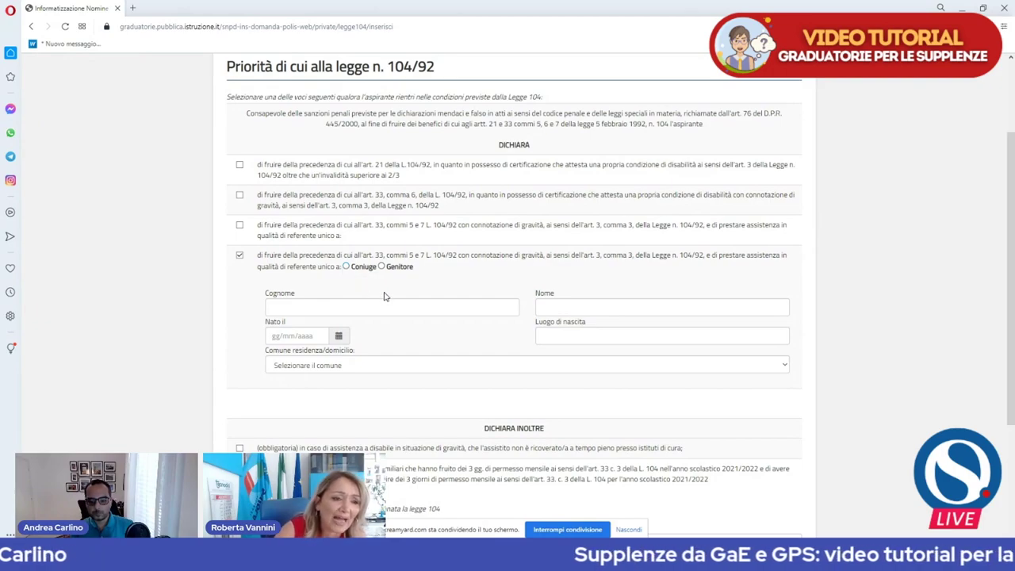
pyautogui.scroll(-1, 378, 285)
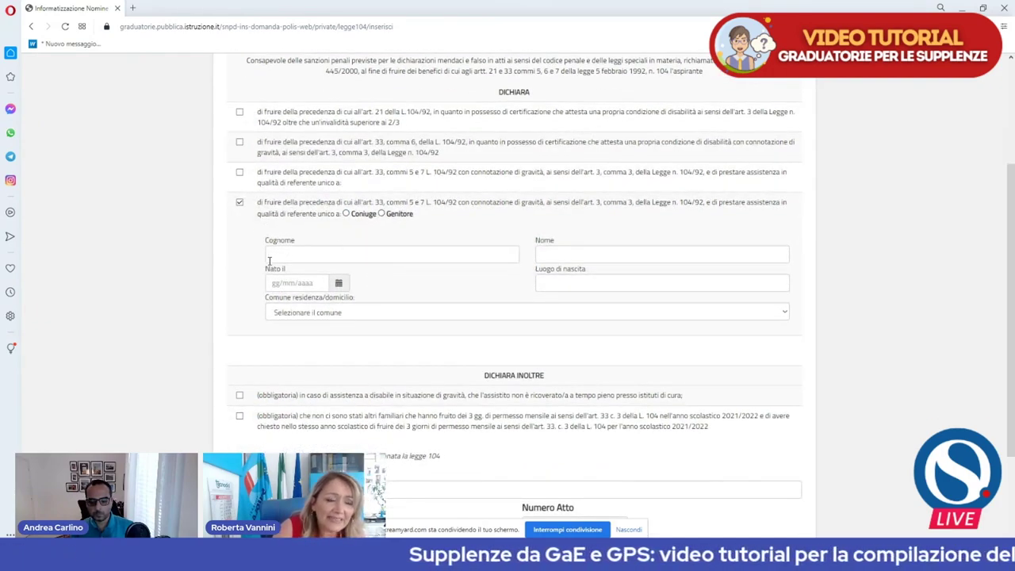
pyautogui.scroll(-1, 329, 301)
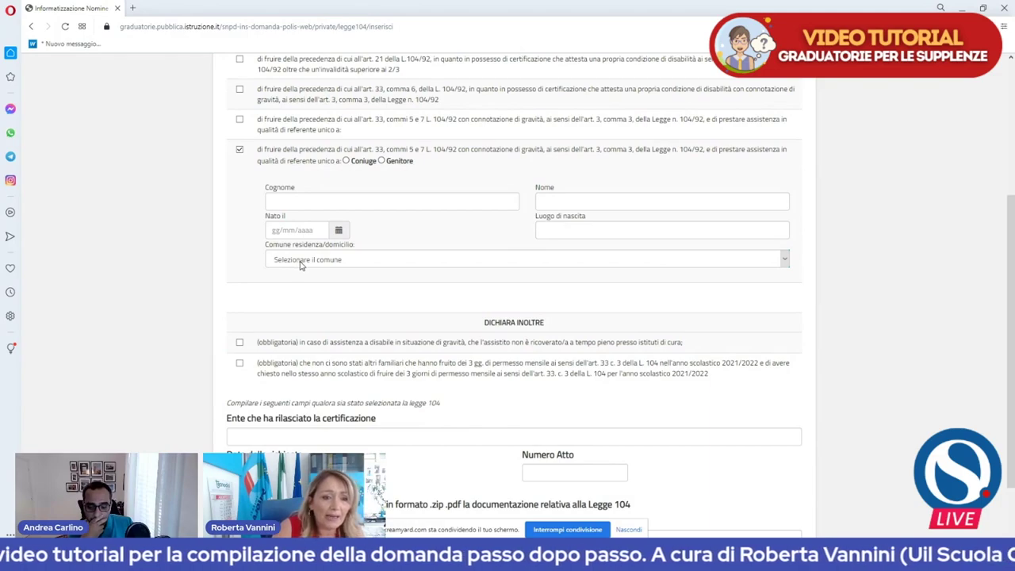
pyautogui.scroll(-1, 301, 265)
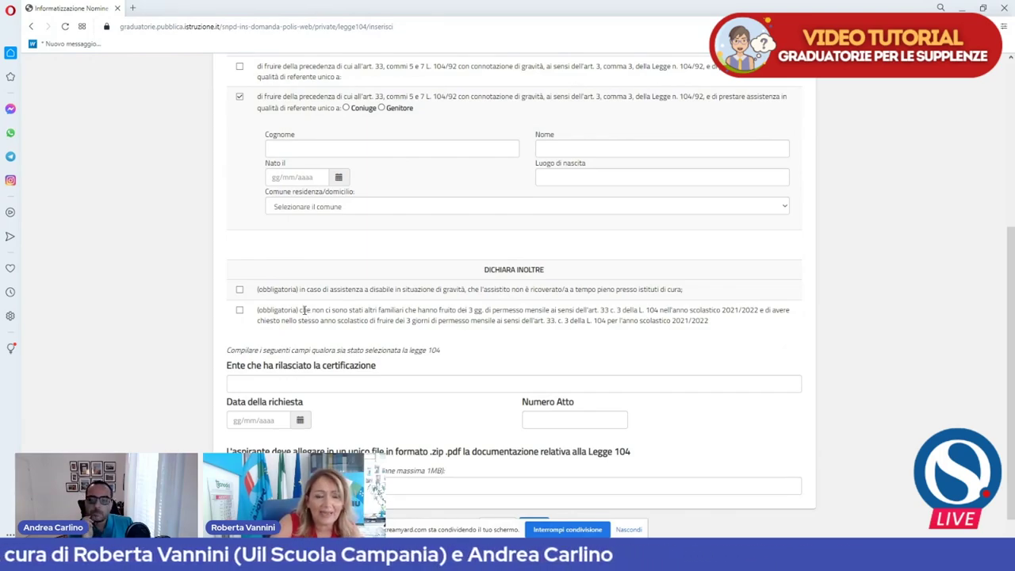
pyautogui.scroll(-1, 304, 310)
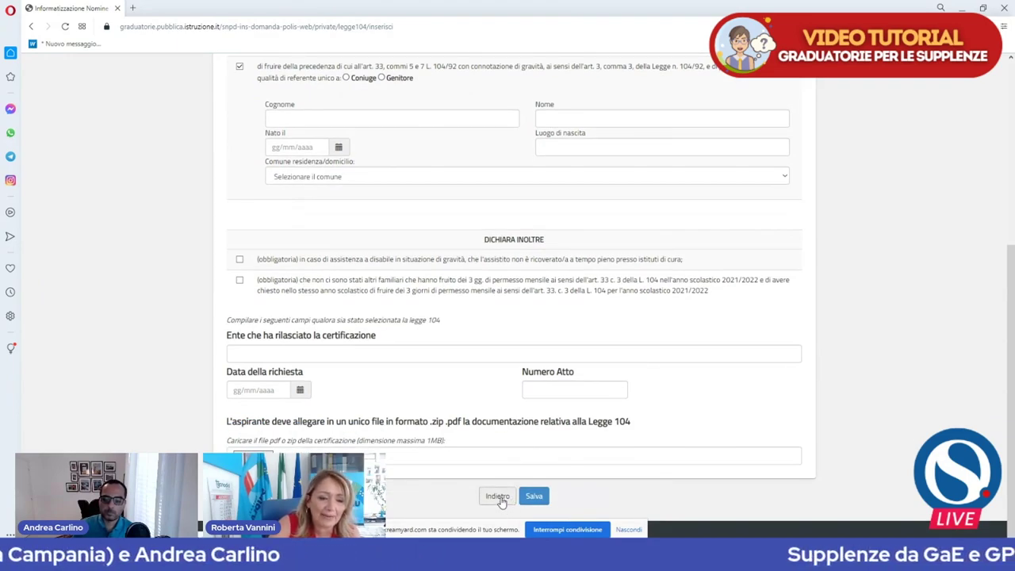
pyautogui.click(498, 496)
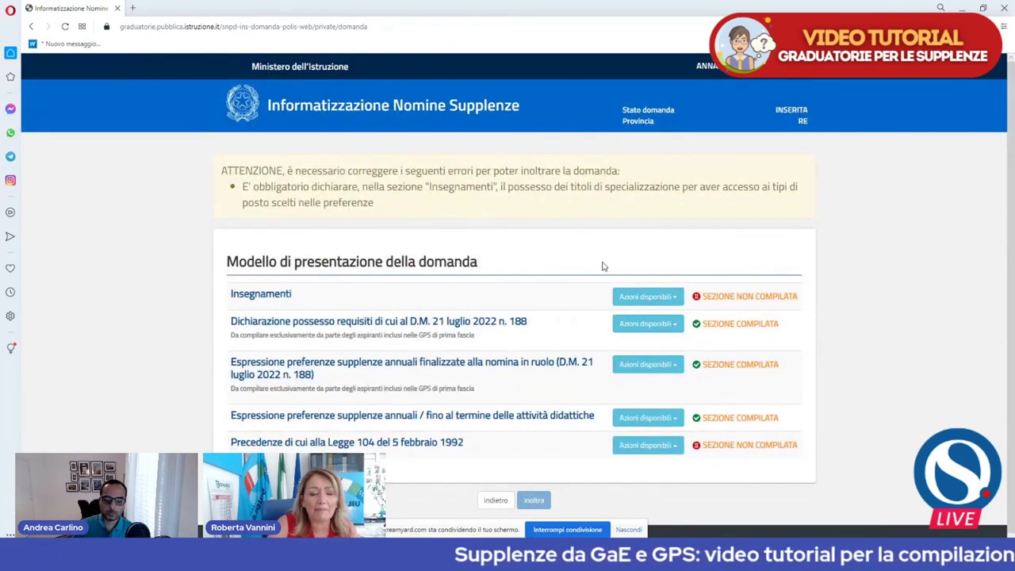
# - View the declaration of requirements under D.M. 21 luglio 2022 n. 188 and return to the application overview
pyautogui.click(644, 329)
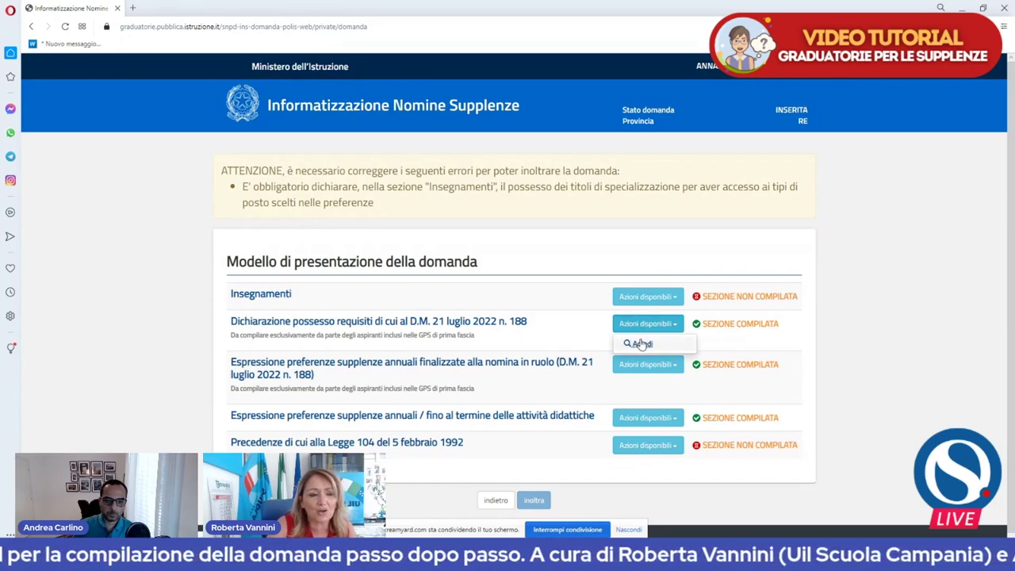
pyautogui.click(640, 343)
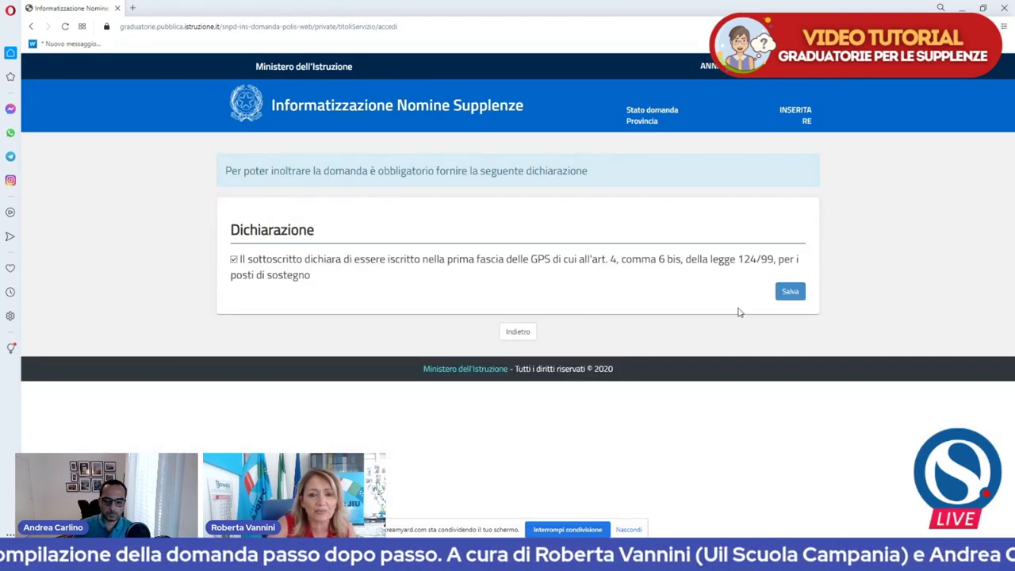
pyautogui.click(517, 332)
# - Open the preferences for annual posts aimed at nomina in ruolo, view the teaching options for a new preference, and close without adding one
pyautogui.click(646, 364)
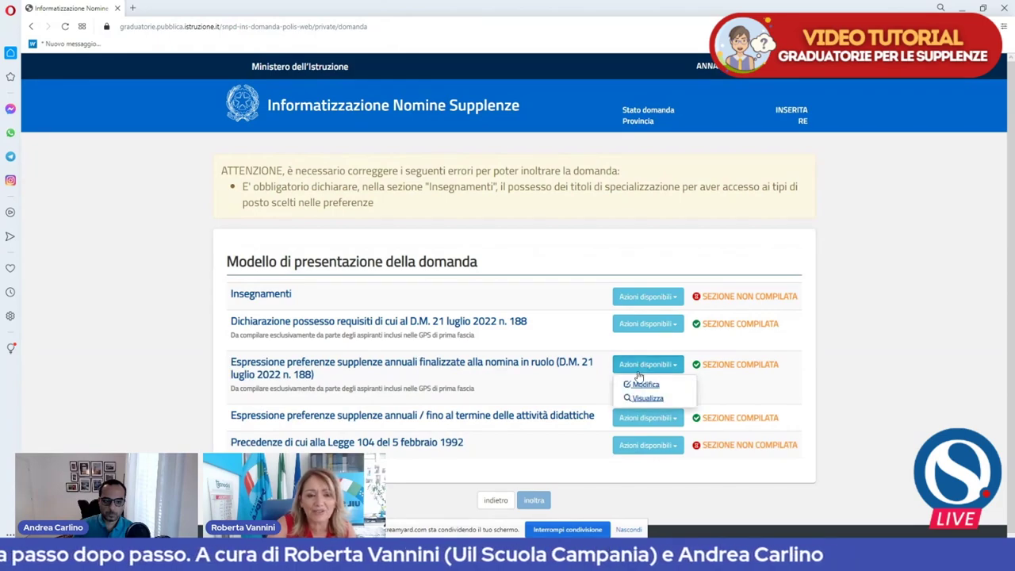
pyautogui.click(645, 386)
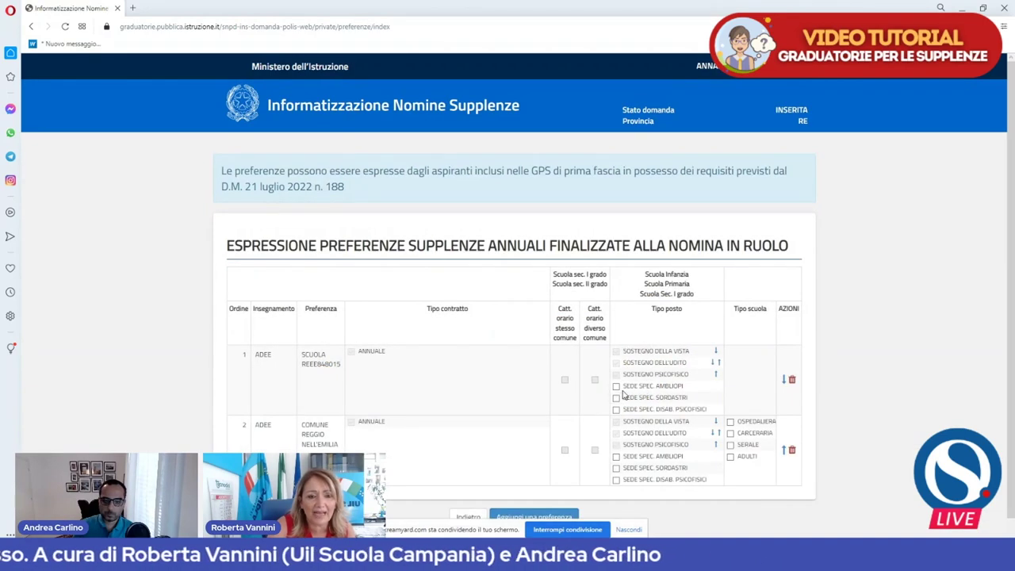
pyautogui.scroll(-1, 586, 412)
pyautogui.click(528, 497)
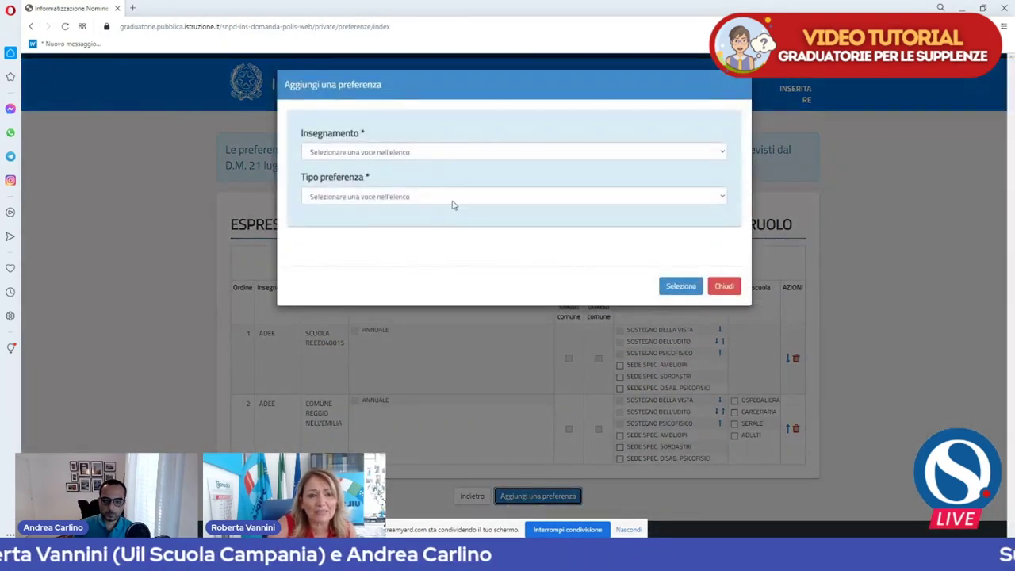
pyautogui.click(513, 152)
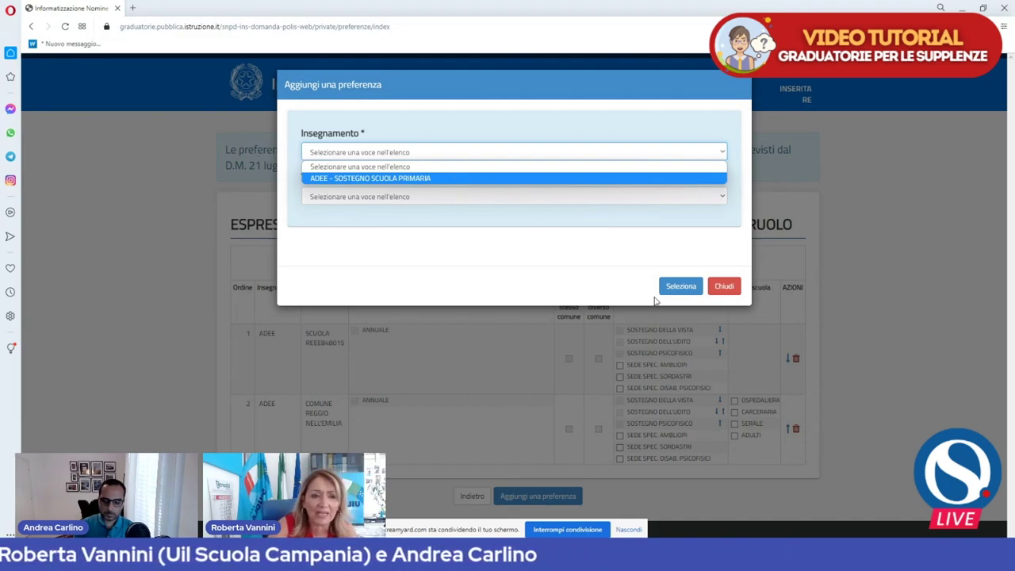
pyautogui.click(720, 289)
pyautogui.click(720, 289)
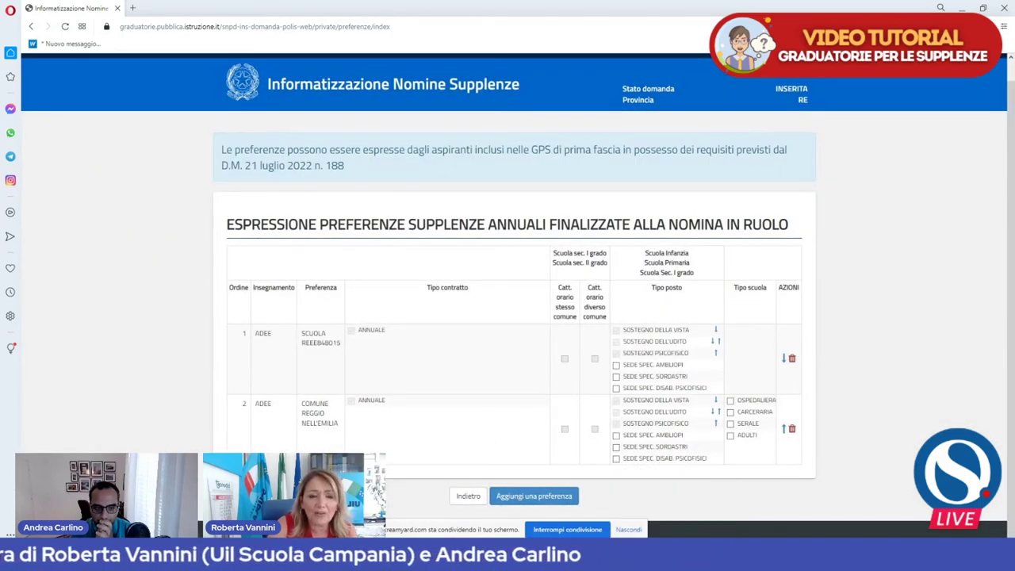
# - Switch to the other browser window with the NA province application and open its Insegnamenti section
pyautogui.hotkey('alt', 'Tab')
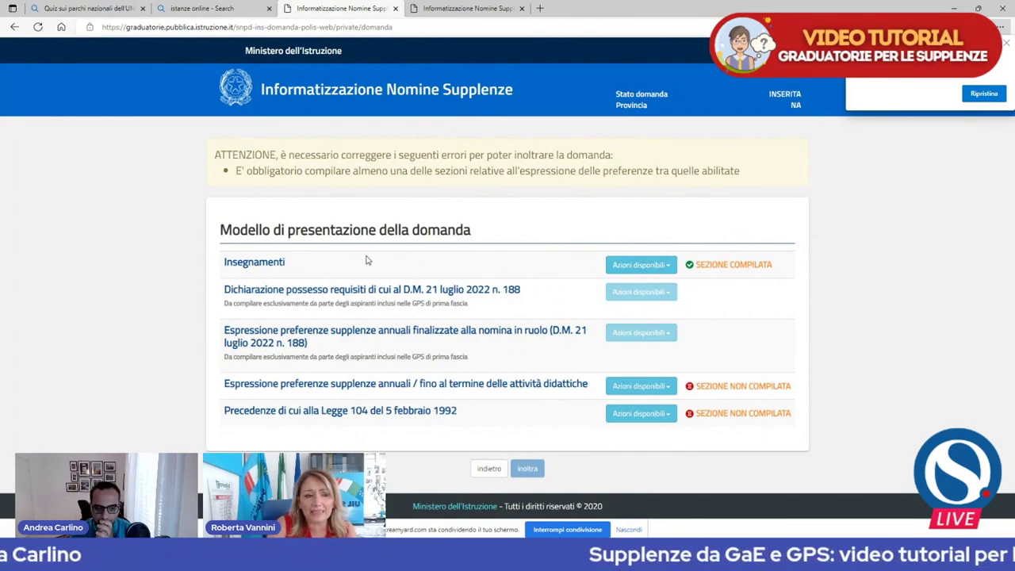
pyautogui.click(642, 265)
pyautogui.click(638, 283)
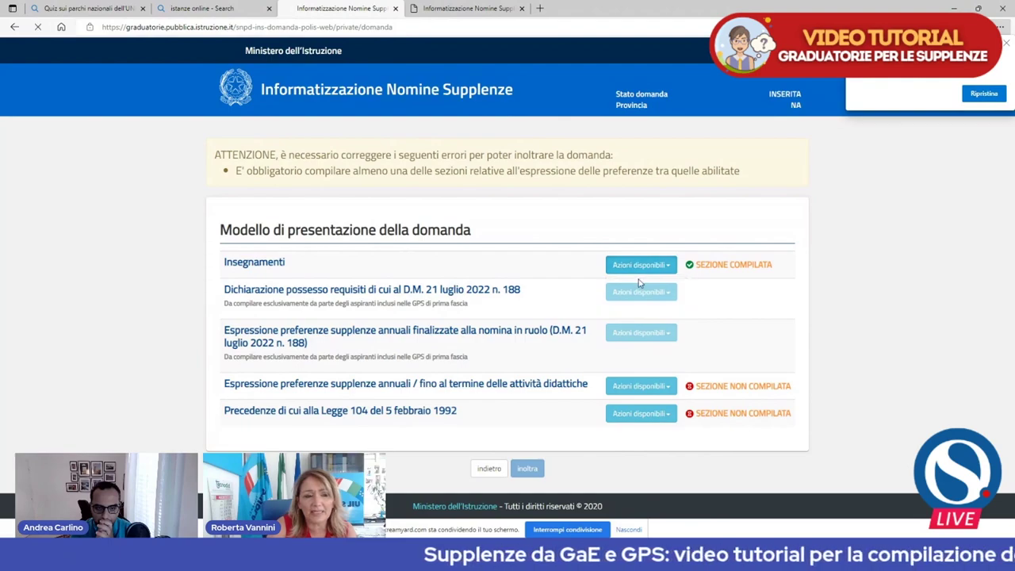
# - Start the Ministero dell'Istruzione login with SPID, choosing Poste ID as the identity provider
pyautogui.click(456, 363)
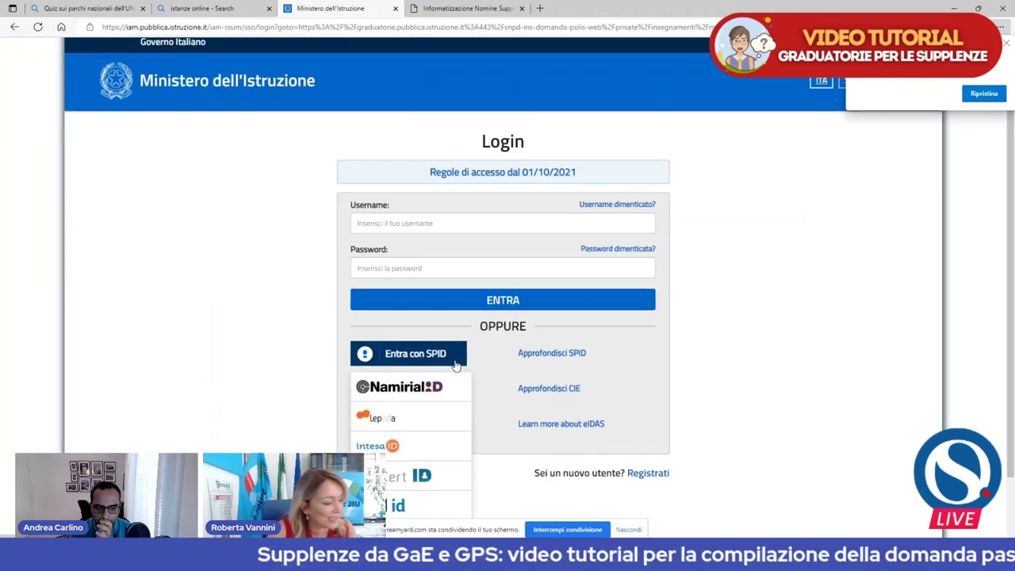
pyautogui.scroll(-1, 456, 363)
pyautogui.scroll(-2, 460, 389)
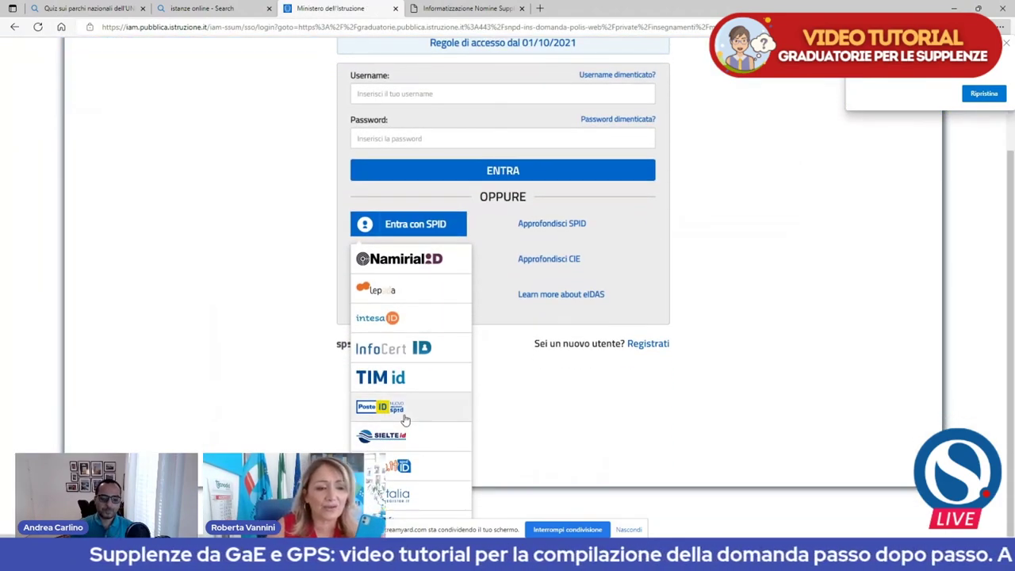
pyautogui.click(405, 420)
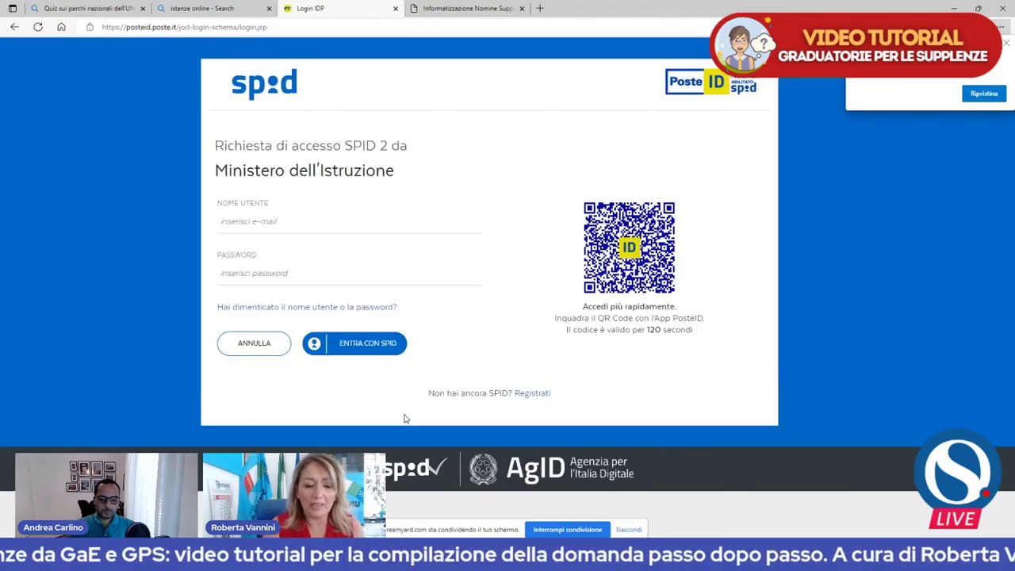